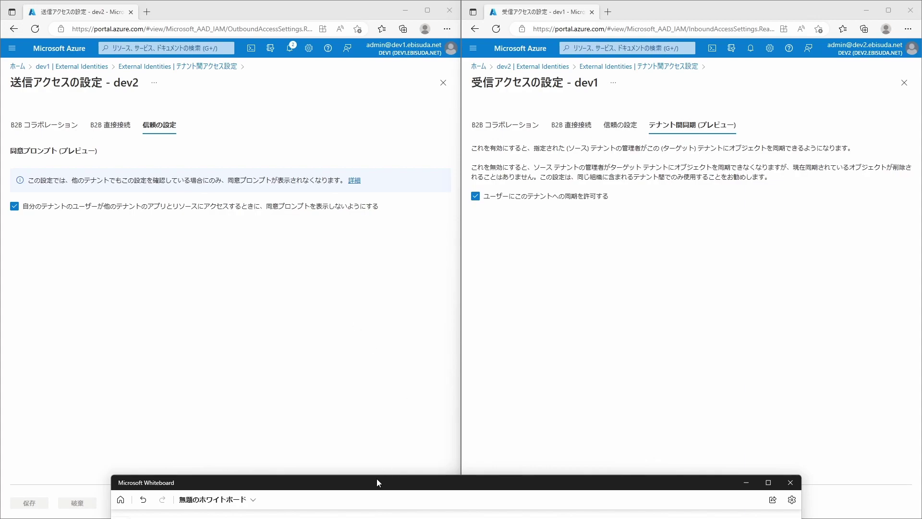
- Show the dev1-to-dev2 diagram in Microsoft Whiteboard and review dev2's inbound trust and cross-tenant synchronization settings for dev1
mouse_move(377, 480)
left_mouse_down()
mouse_move(362, 149)
mouse_move(342, 73)
left_mouse_up()
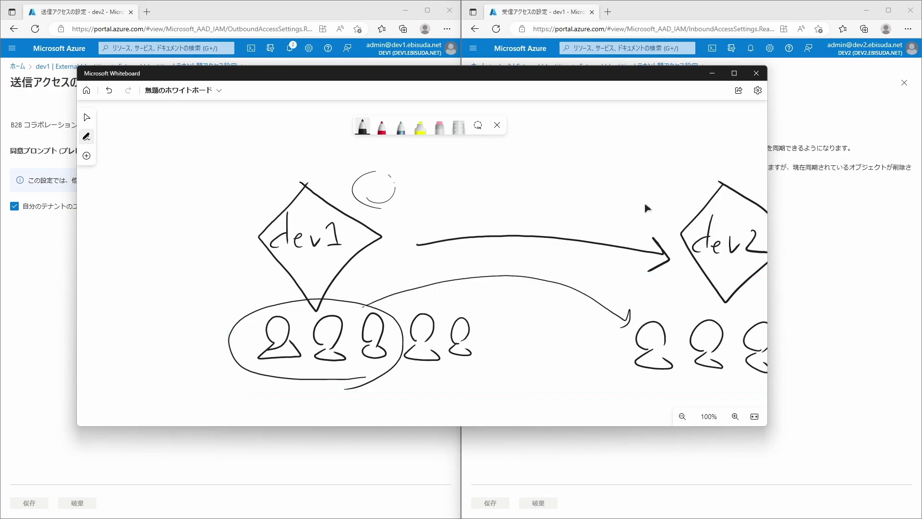
left_click_drag(586, 80, 583, 518)
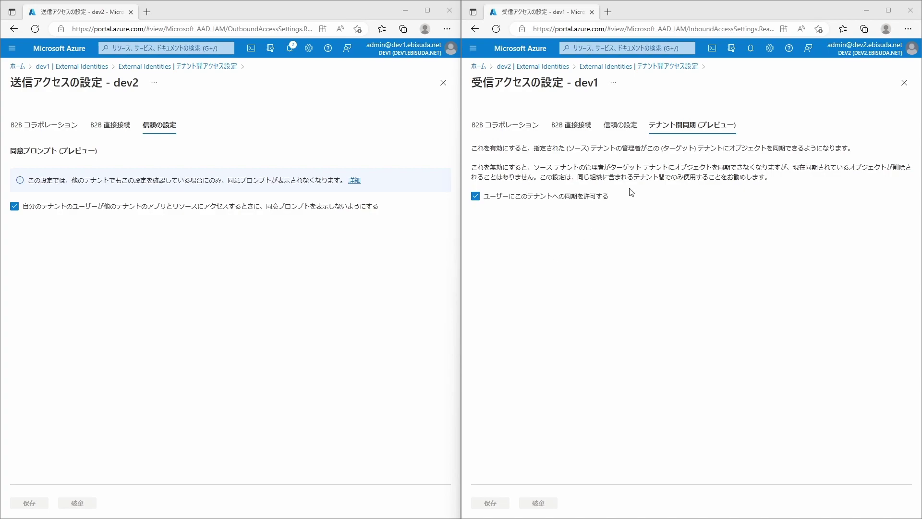
left_click(620, 127)
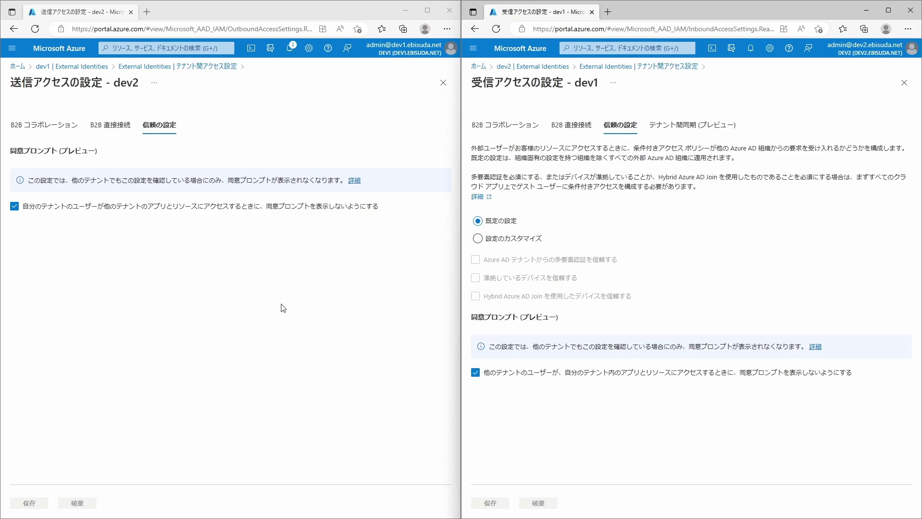
left_click(718, 127)
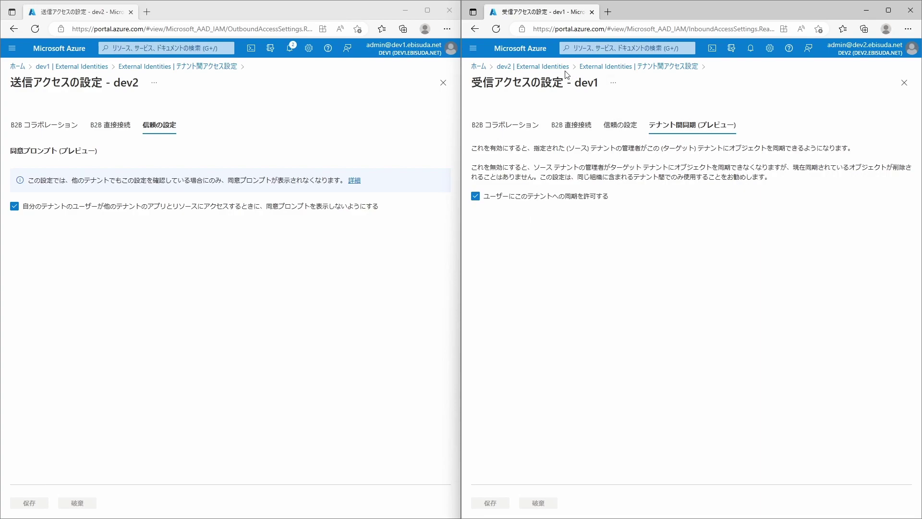
- Return both tenants to their overview and open the list of cross-tenant synchronization configurations in dev1
left_click(548, 67)
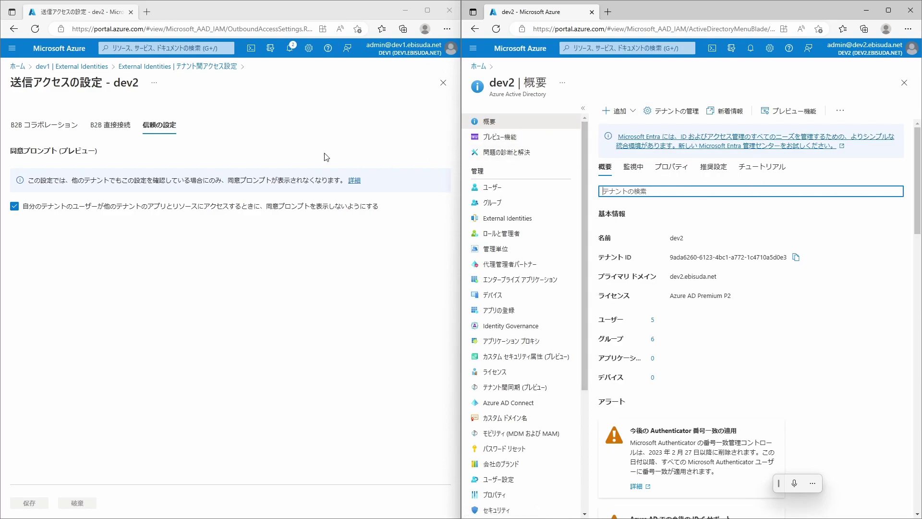
left_click(92, 67)
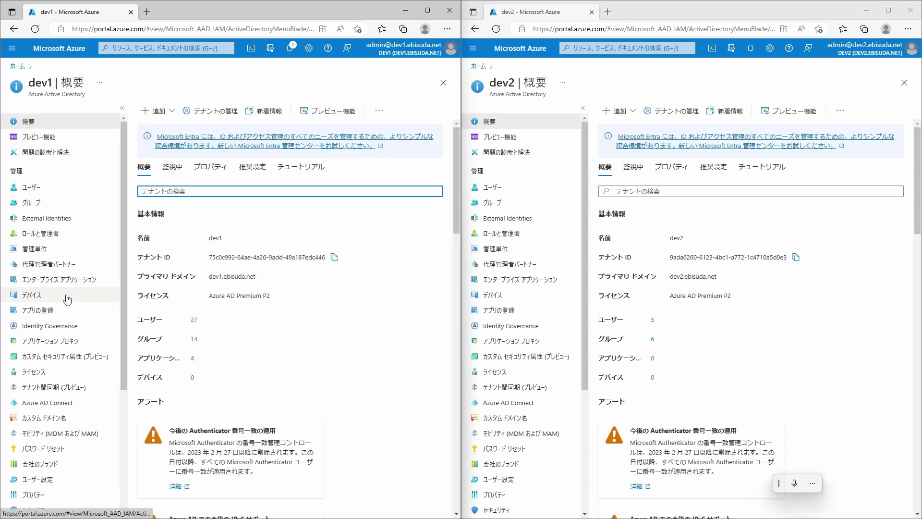
left_click(48, 392)
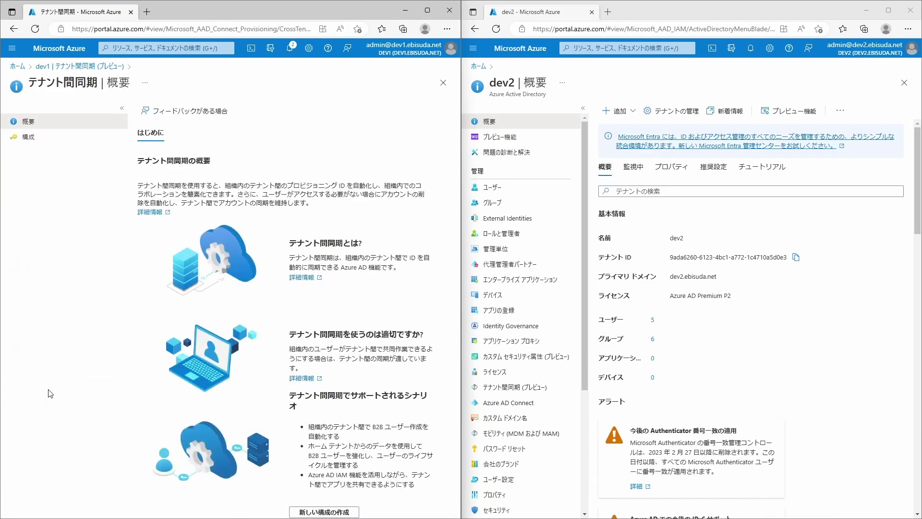
left_click(33, 138)
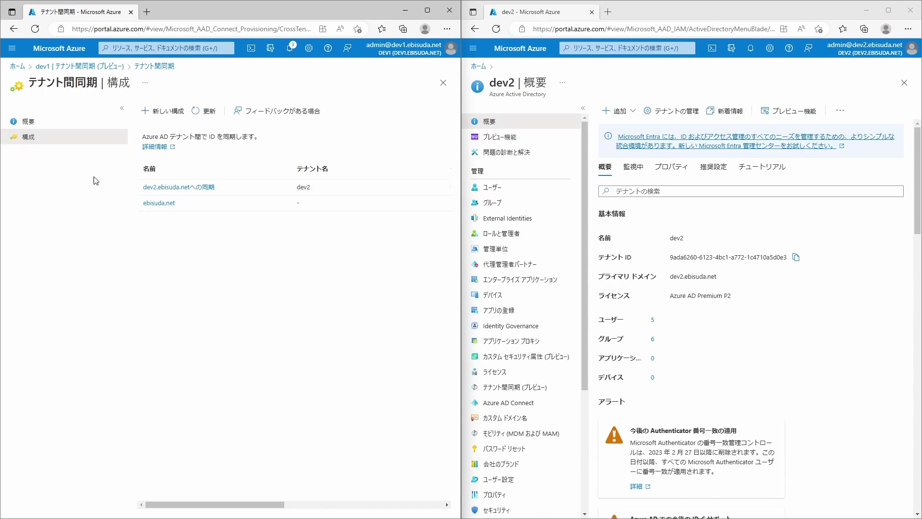
- Open the dev2.ebisuda.netへの同期 configuration and review its on-demand provisioning and assigned users and groups
left_click(201, 187)
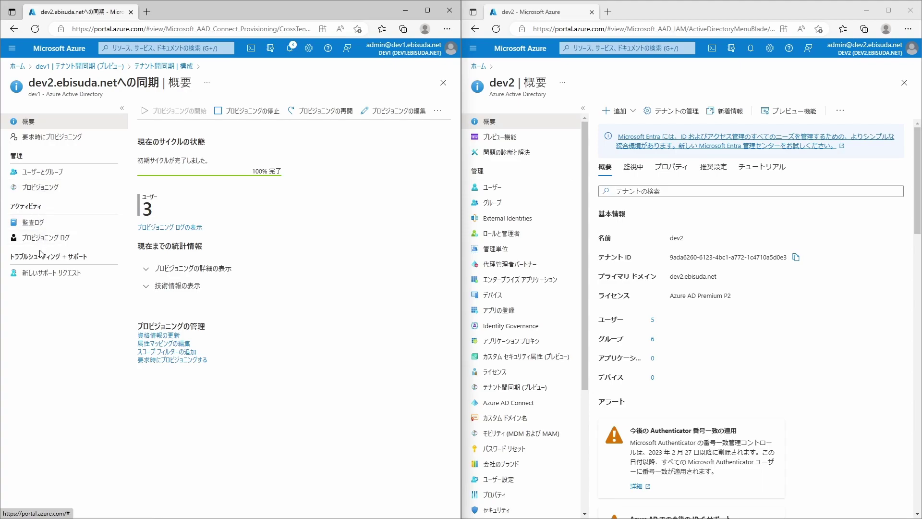
left_click(34, 139)
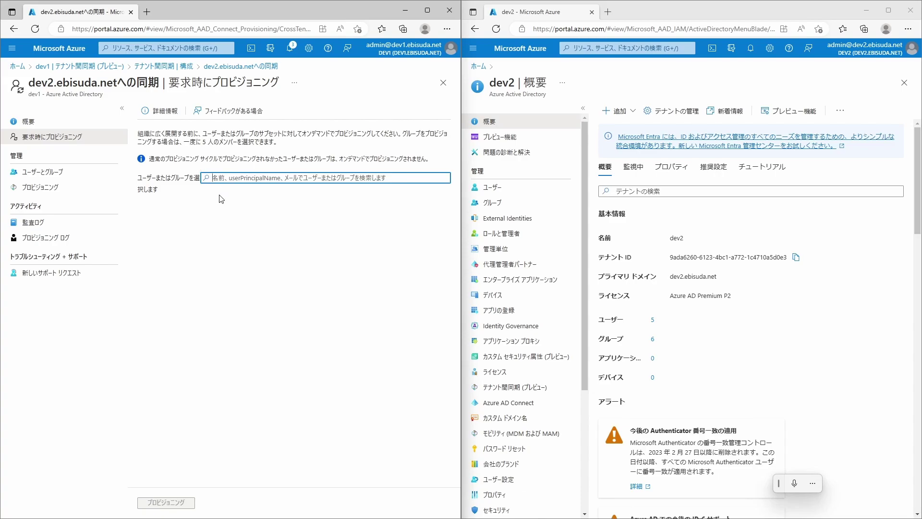
left_click(47, 177)
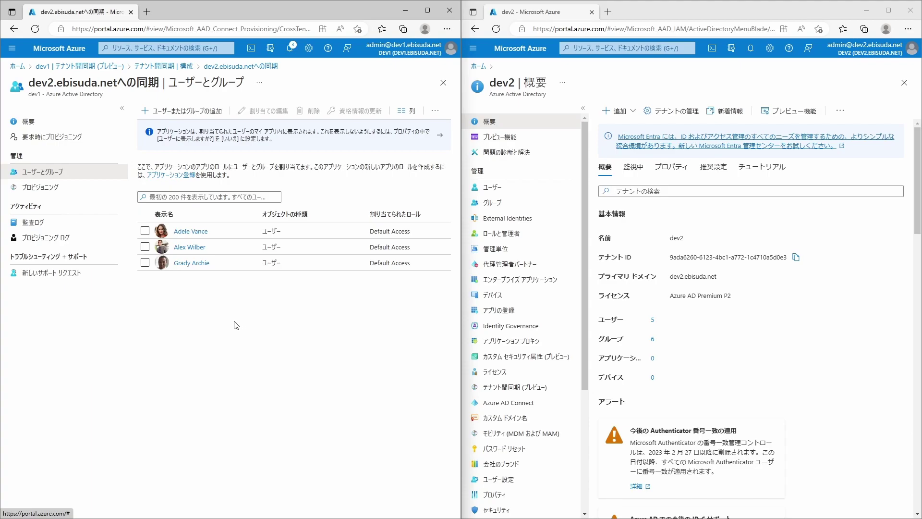
- Open the configuration's provisioning settings and examine the authentication method choices in the admin credentials
left_click(54, 190)
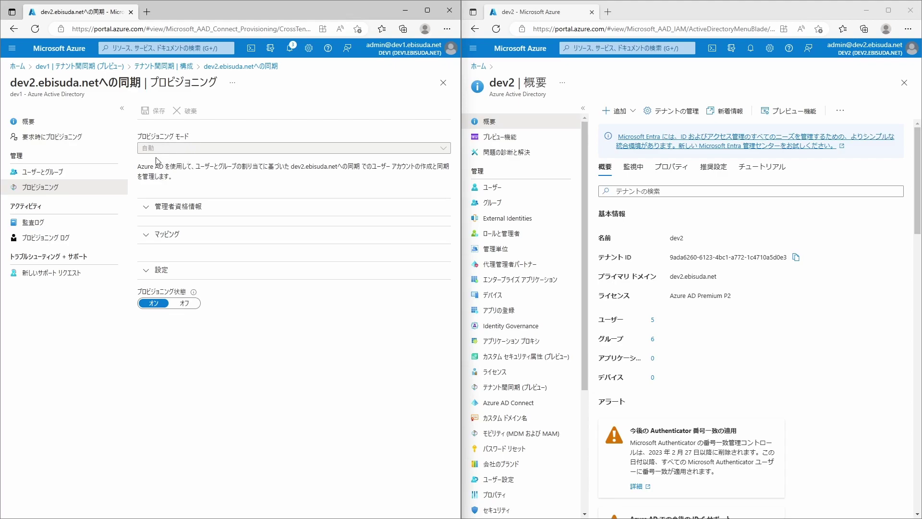
left_click(151, 208)
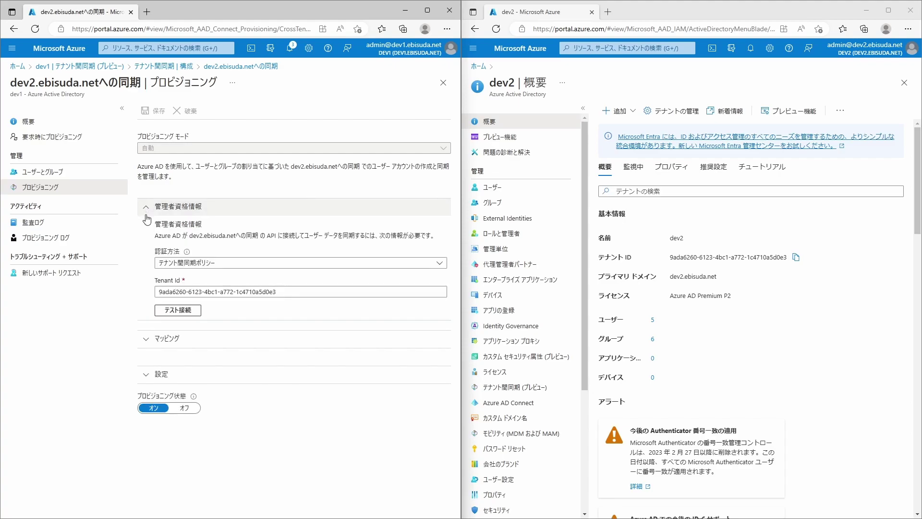
left_click(248, 268)
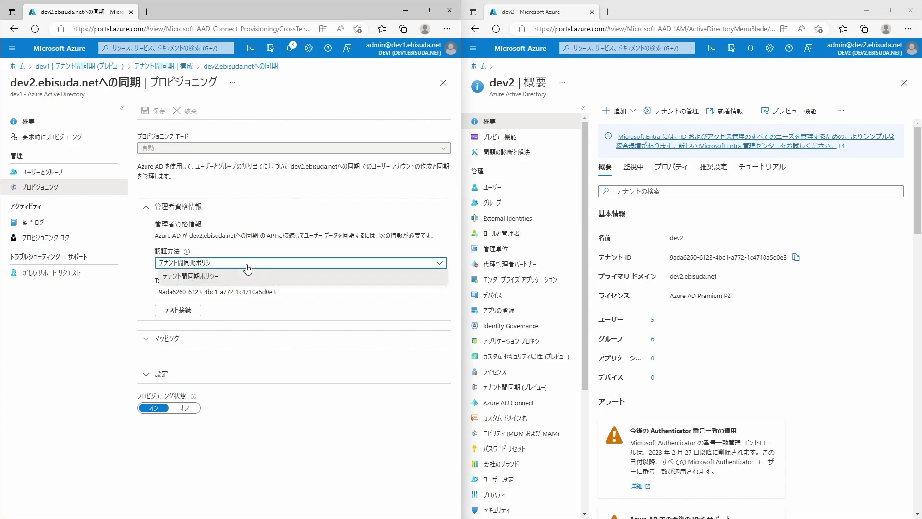
left_click(222, 264)
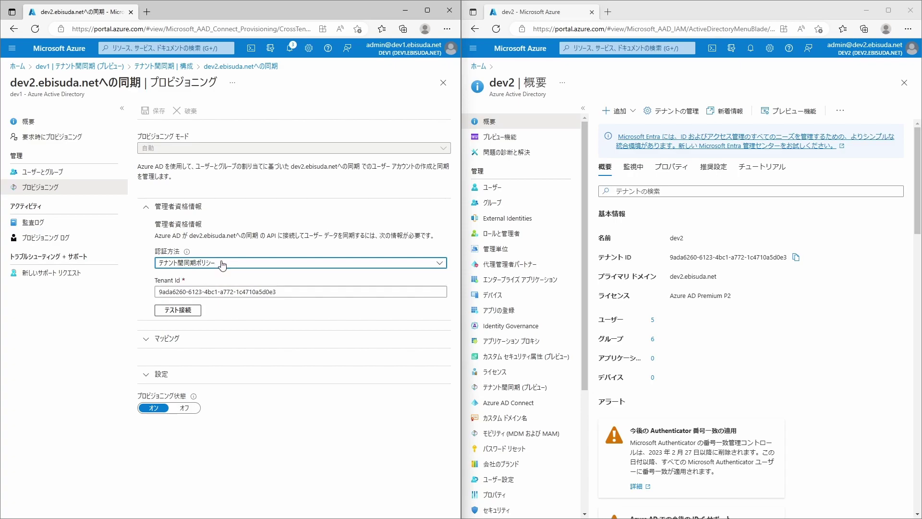
- In dev2, open the inbound access settings for dev1 and review the cross-tenant synchronization and trust settings
left_click(507, 222)
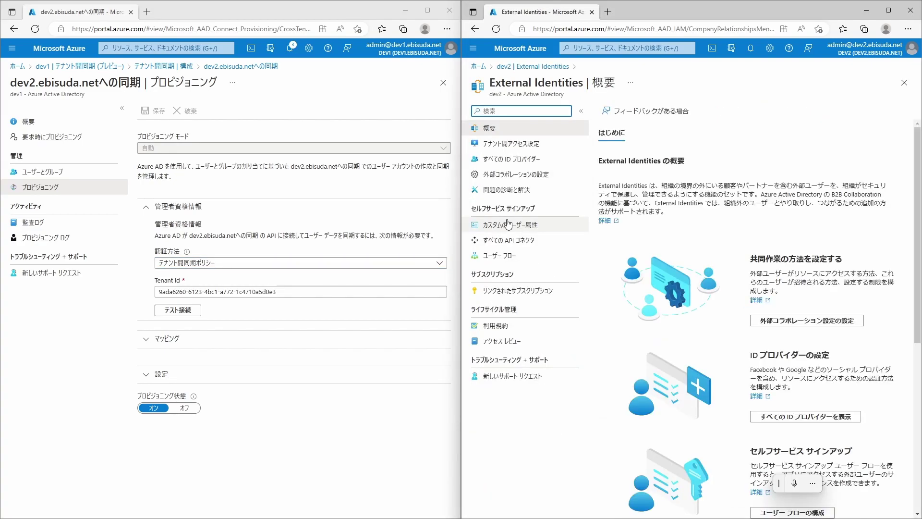
left_click(506, 148)
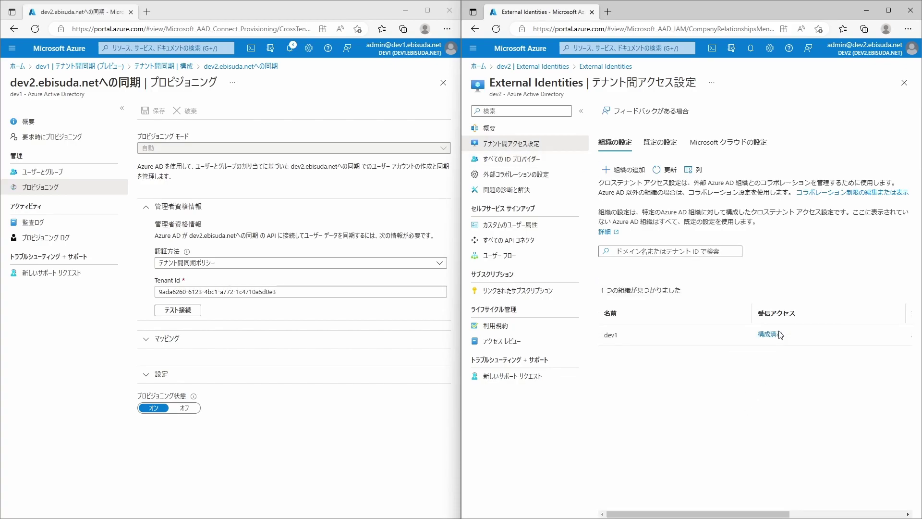
left_click(771, 335)
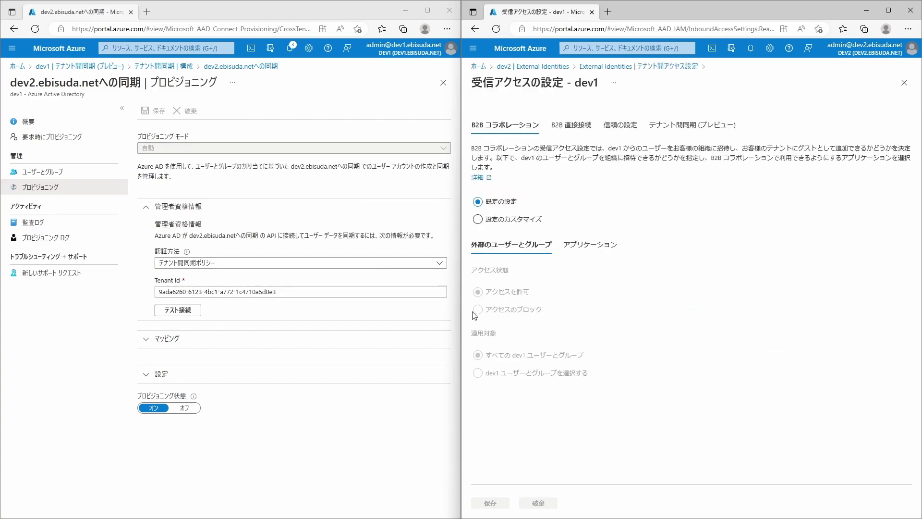
left_click(688, 126)
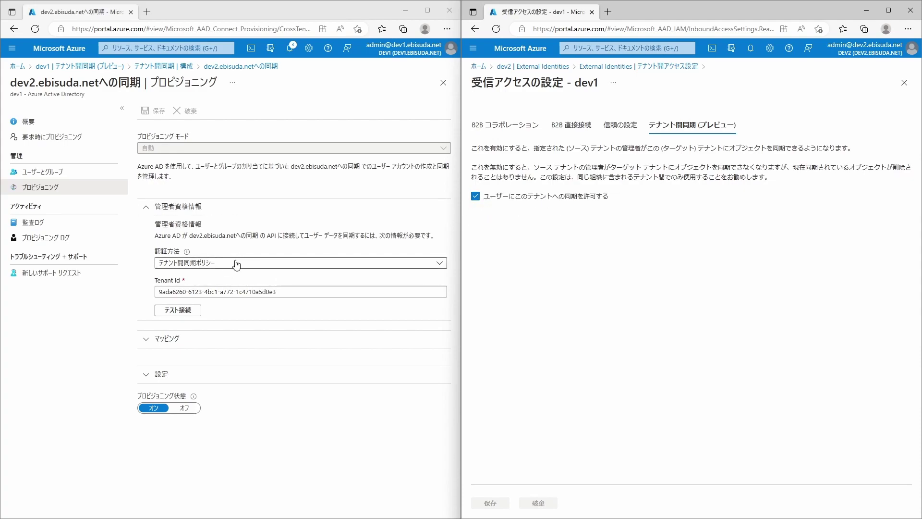
left_click(622, 125)
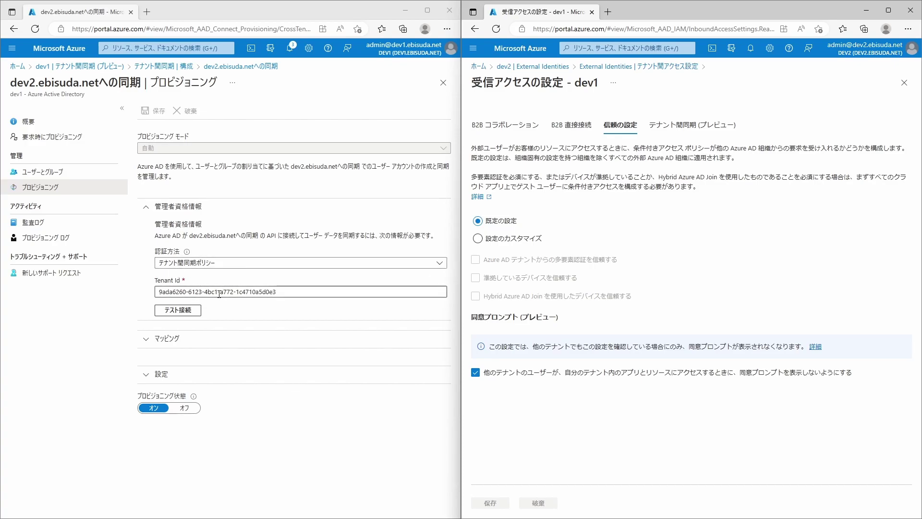
- Test dev1's provisioning connection to dev2, rechecking dev2's inbound synchronization and trust settings
left_click(178, 314)
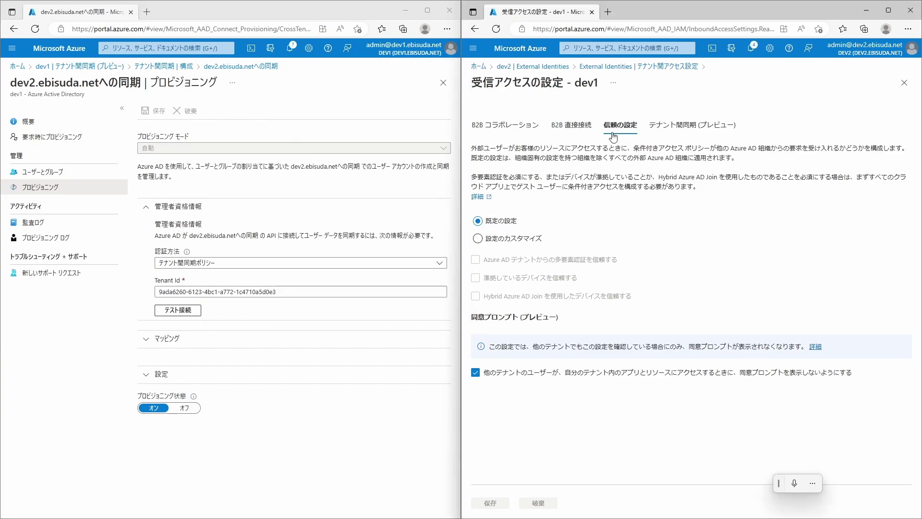
left_click(679, 127)
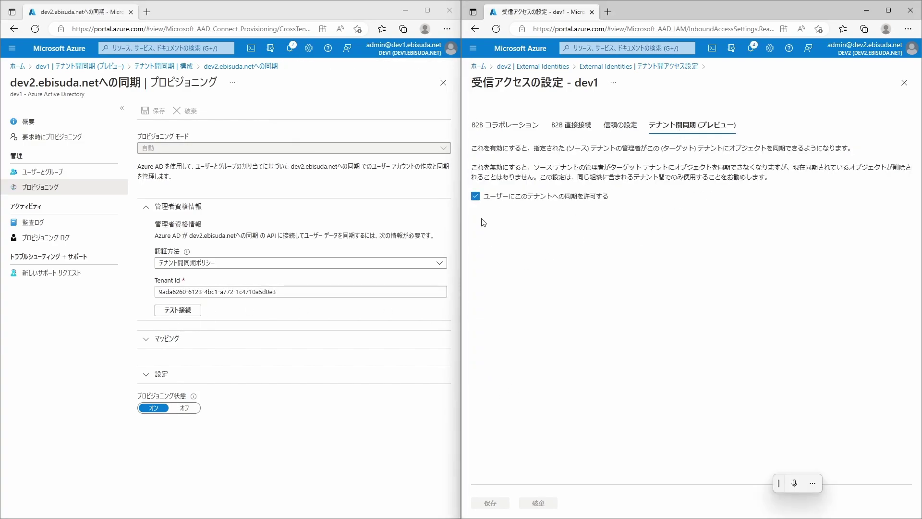
left_click(624, 126)
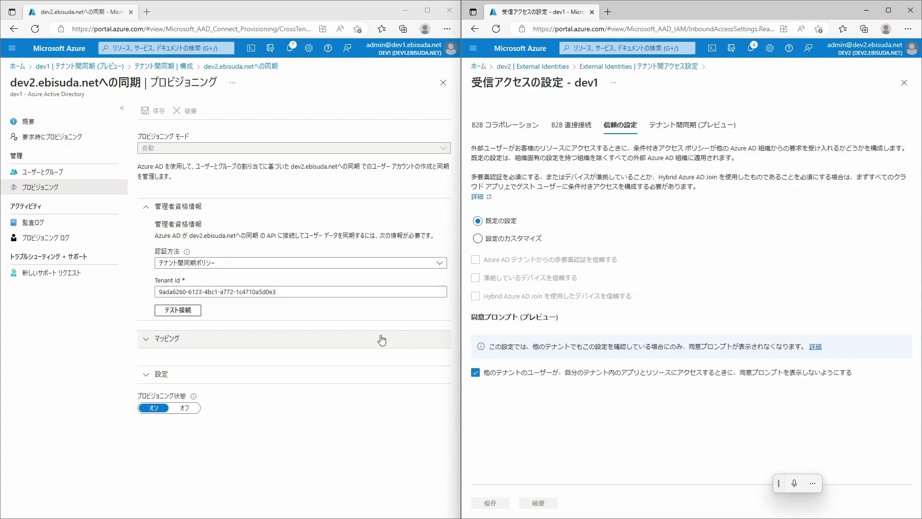
left_click(179, 312)
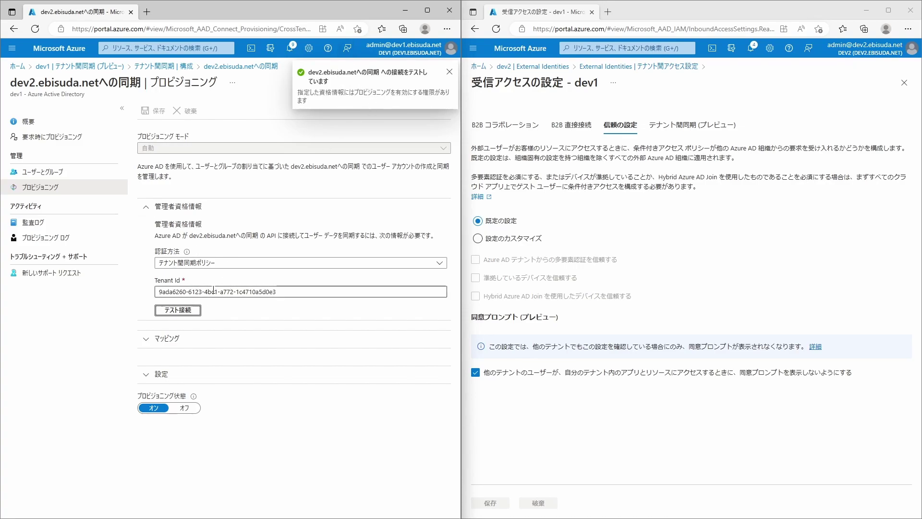
- Expand the provisioning mappings in dev1 and briefly show the user synchronization diagram in Microsoft Whiteboard
left_click(147, 340)
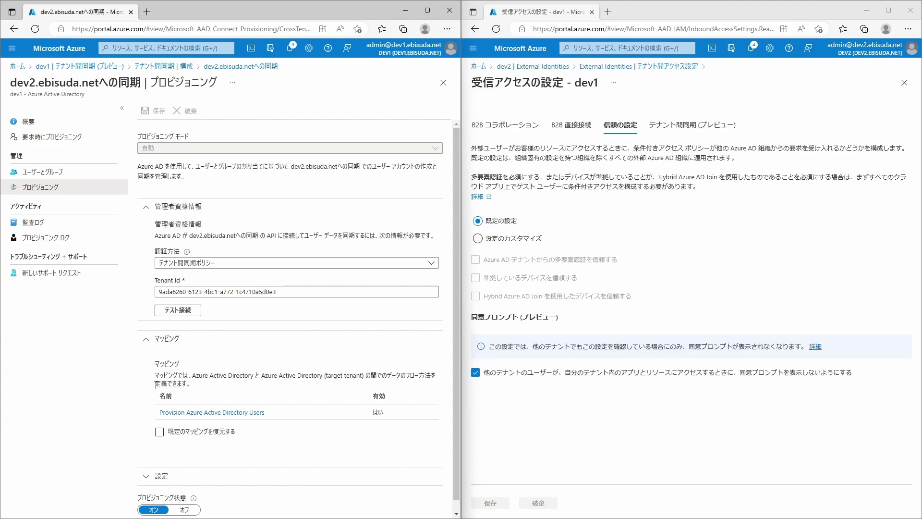
key("alt+Tab")
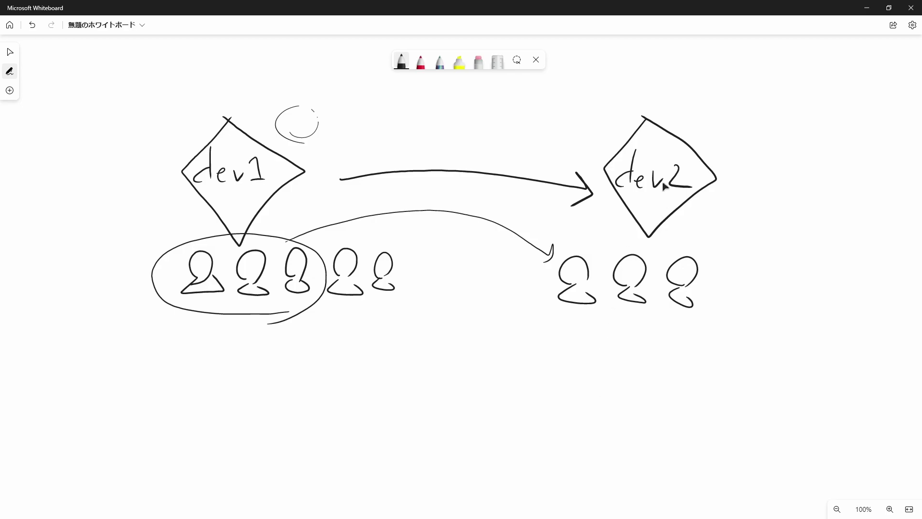
left_click(867, 8)
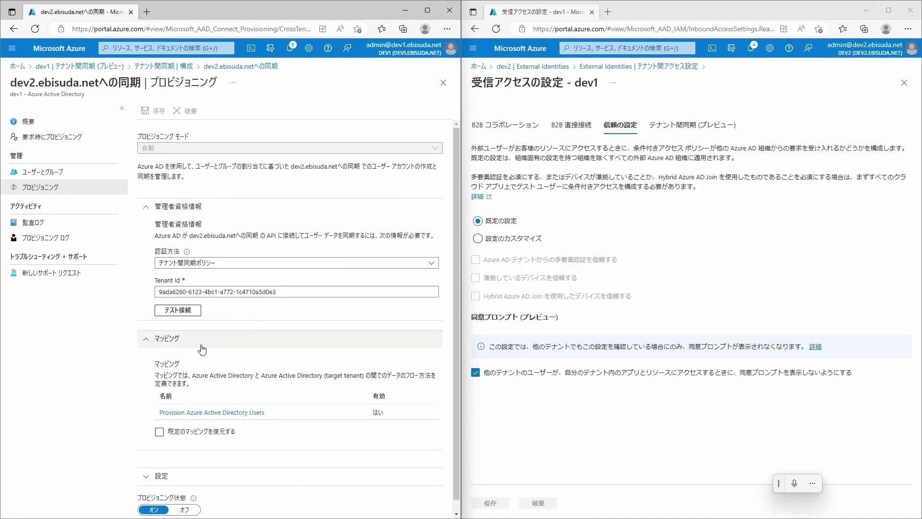
- Open the source object scope of the Provision Azure Active Directory Users mapping
left_click(194, 416)
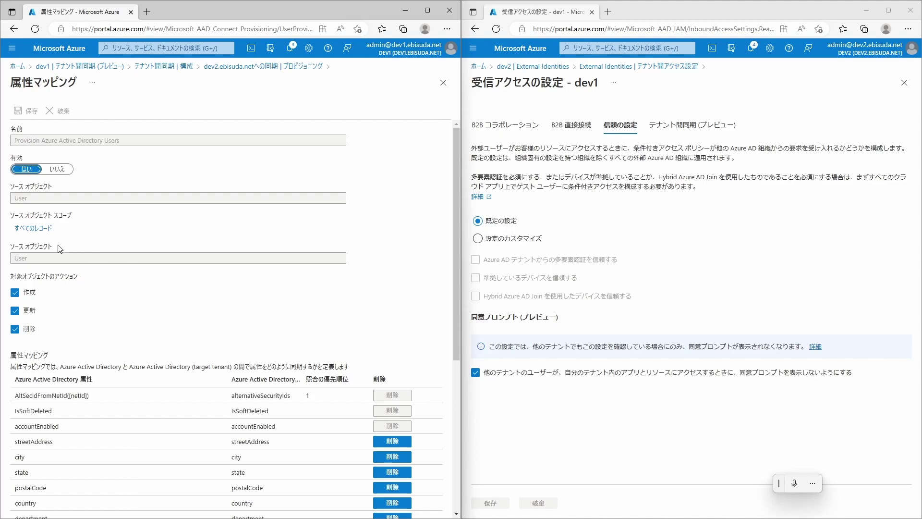
left_click(39, 228)
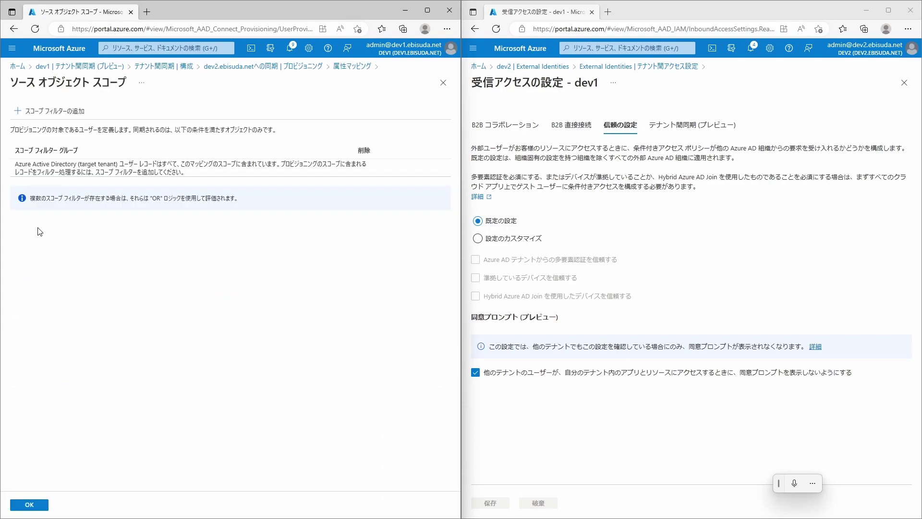
- Try out a scope filter clause where department EQUALS HR, and discard the unsaved filter
left_click(50, 112)
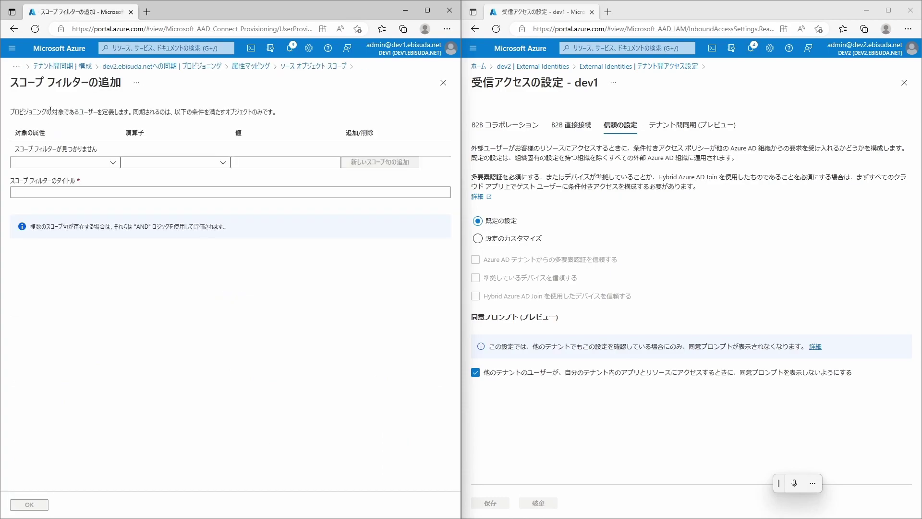
left_click(46, 162)
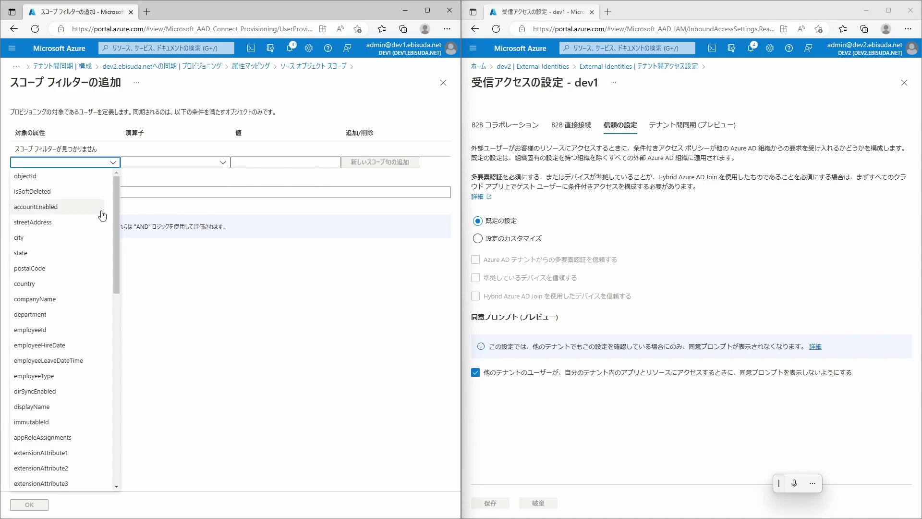
left_click(44, 315)
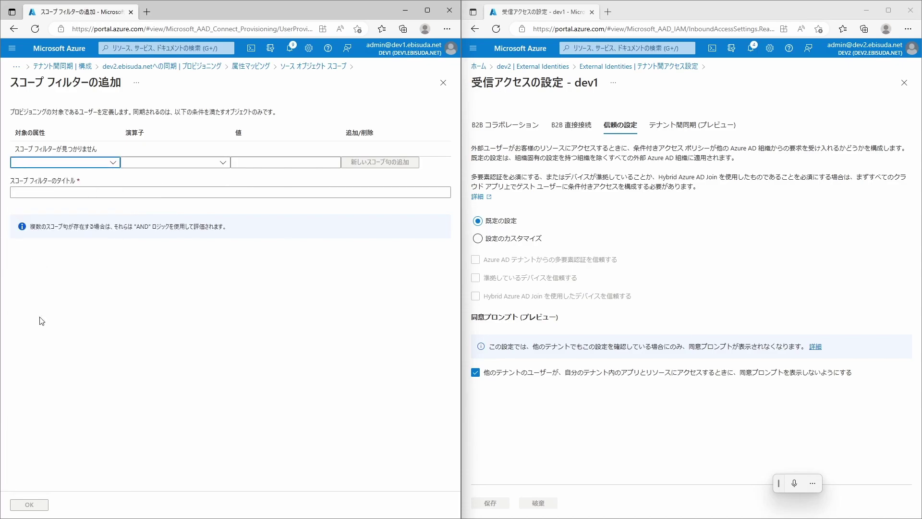
left_click(198, 163)
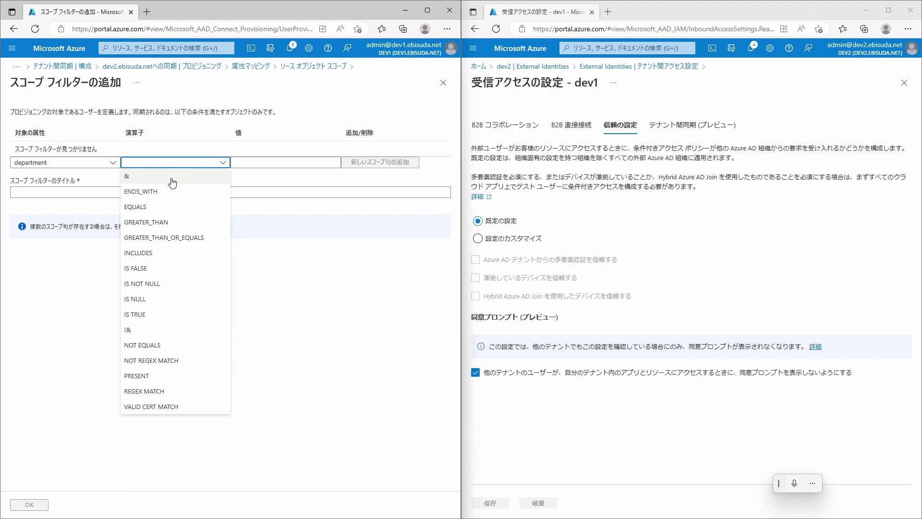
left_click(151, 212)
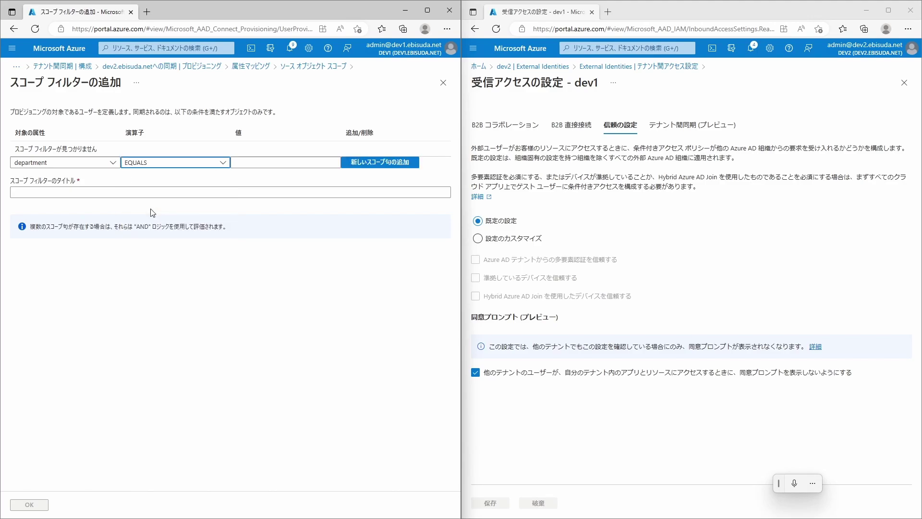
left_click(264, 163)
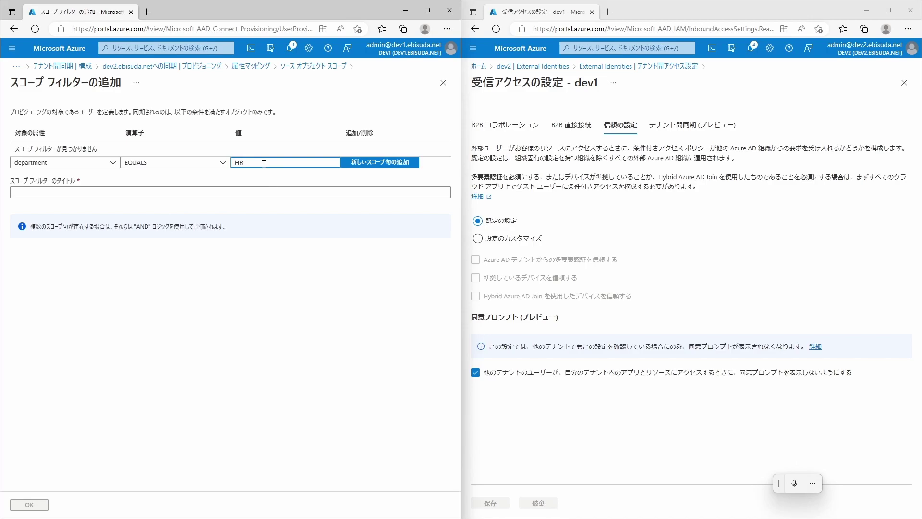
left_click(387, 162)
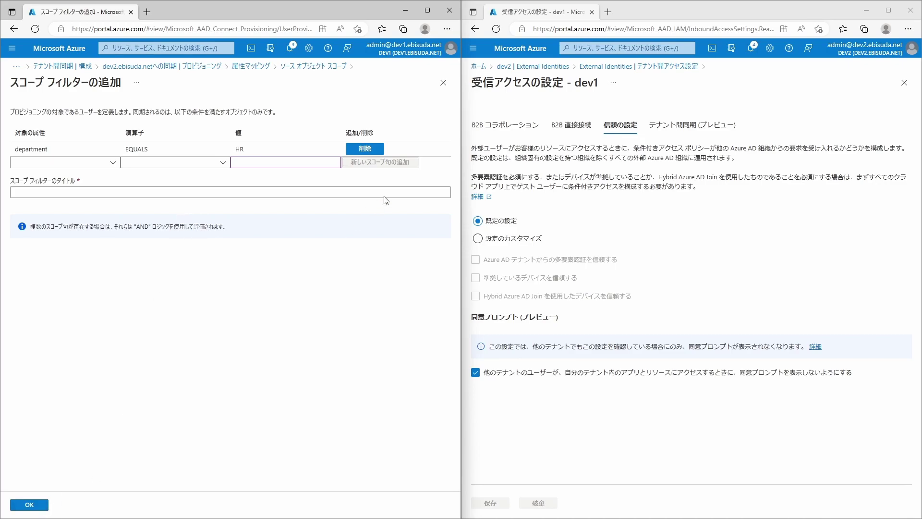
left_click(443, 86)
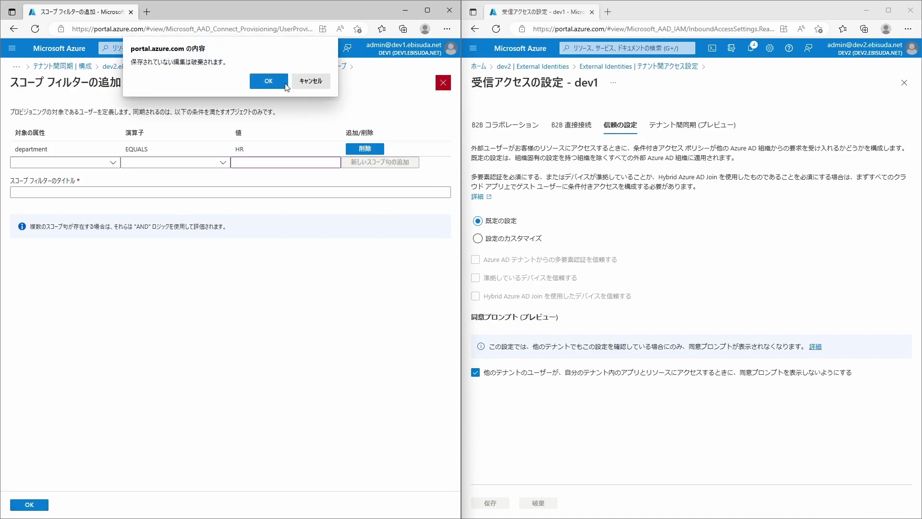
left_click(269, 79)
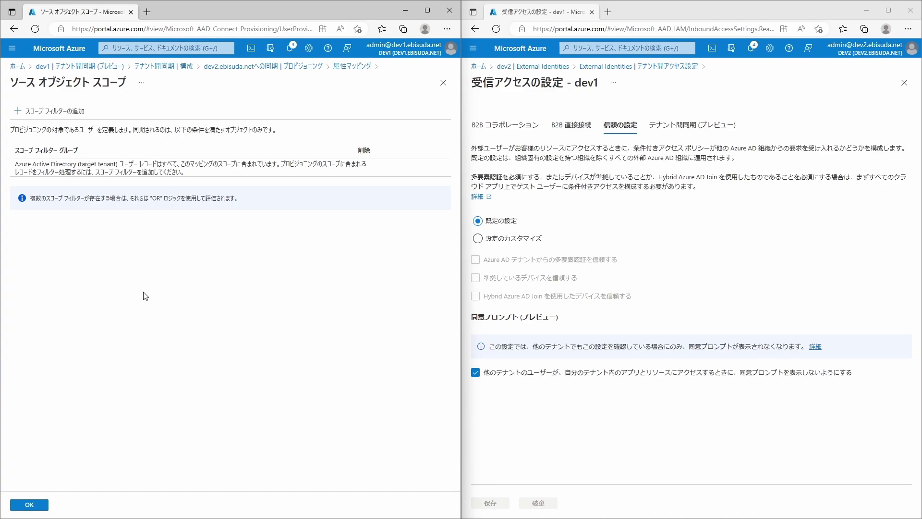